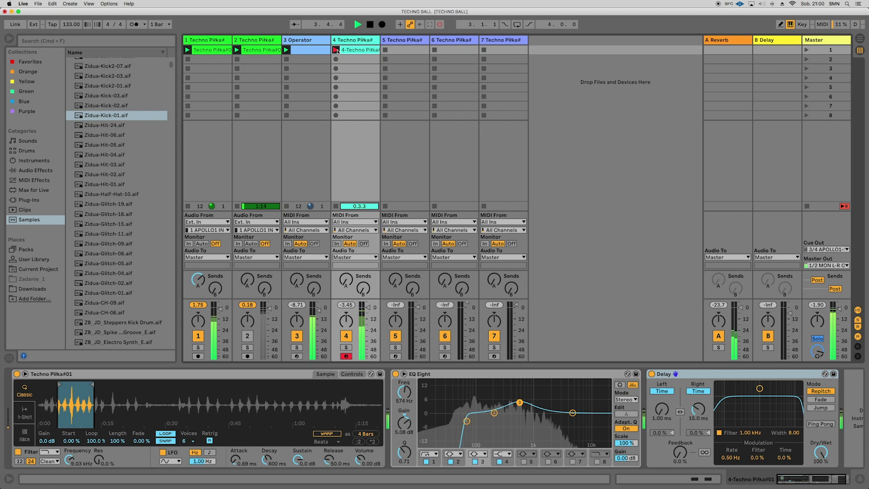
# Finish recording the two-bar MIDI clip on track 4, stop playback and open the clip's notes
pyautogui.click(336, 50)
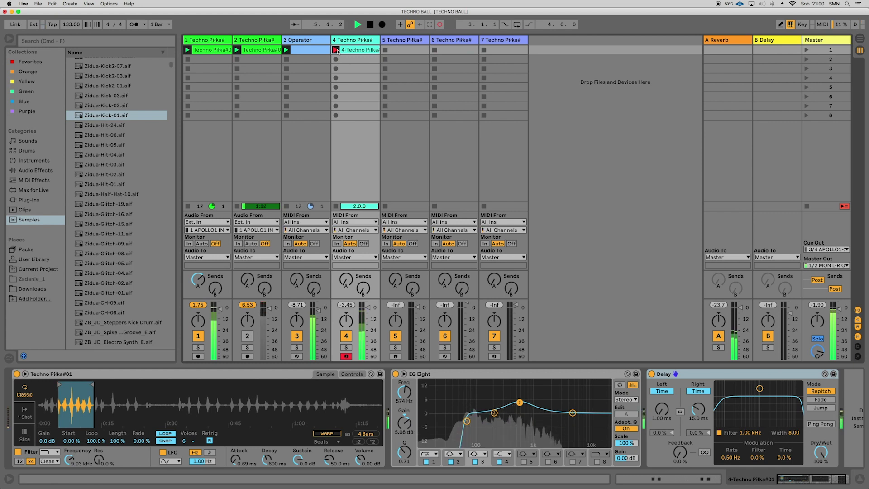
pyautogui.press('space')
pyautogui.doubleClick(348, 50)
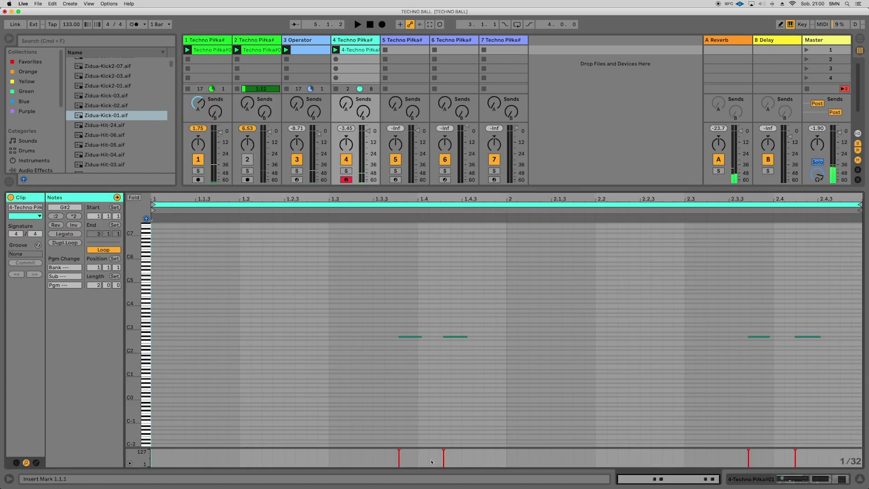
# Quantize all notes in the track 4 clip to 1/16 and play the set back to check the timing
pyautogui.press('super+a')
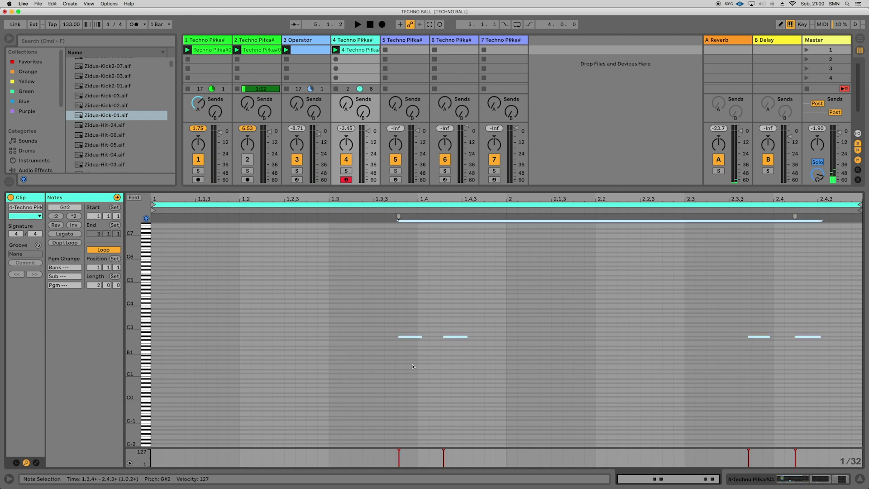
pyautogui.rightClick(413, 340)
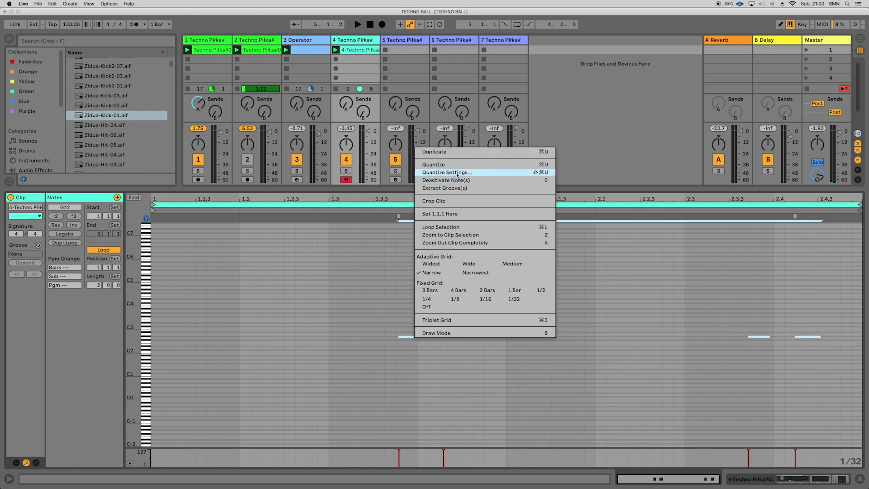
pyautogui.click(457, 176)
pyautogui.click(450, 230)
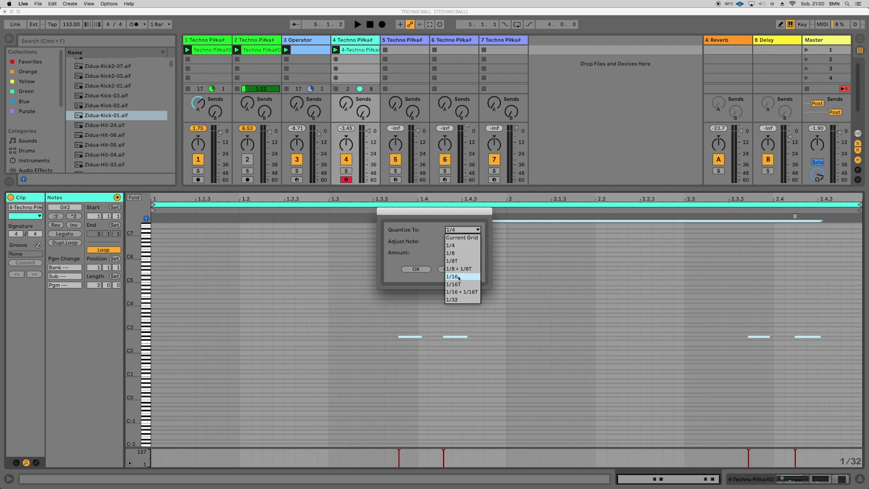
pyautogui.click(452, 277)
pyautogui.click(415, 269)
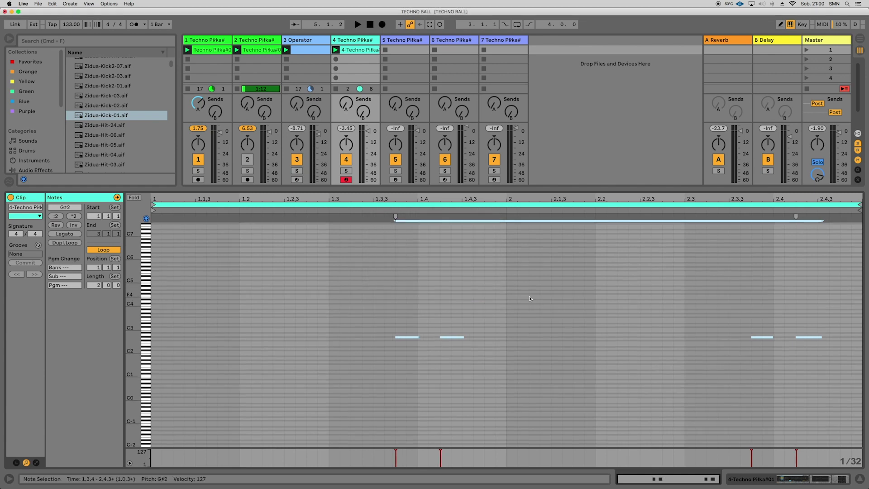
pyautogui.press('space')
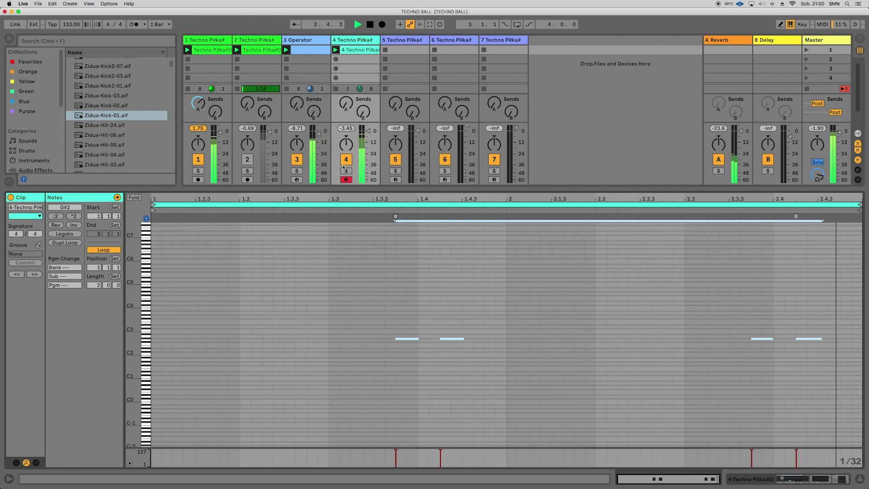
pyautogui.press('space')
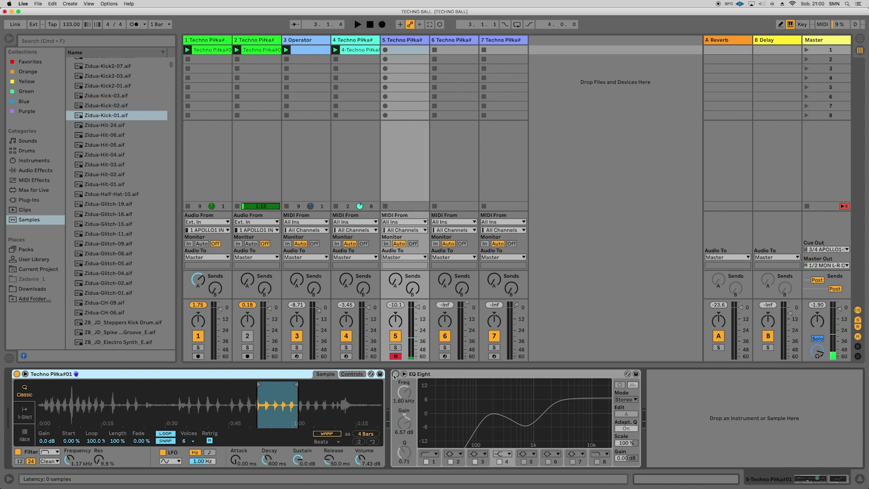
# Turn on EQ Eight on track 5 and record a MIDI clip in the track's first slot
pyautogui.click(395, 374)
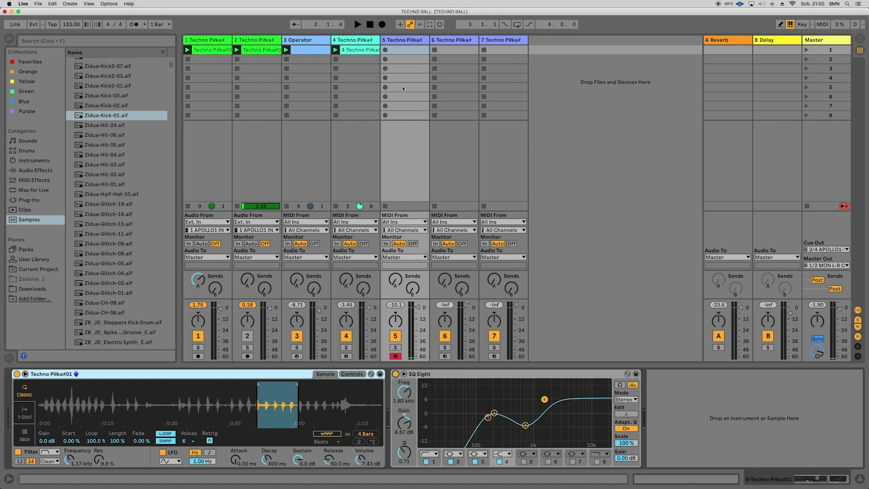
pyautogui.click(385, 50)
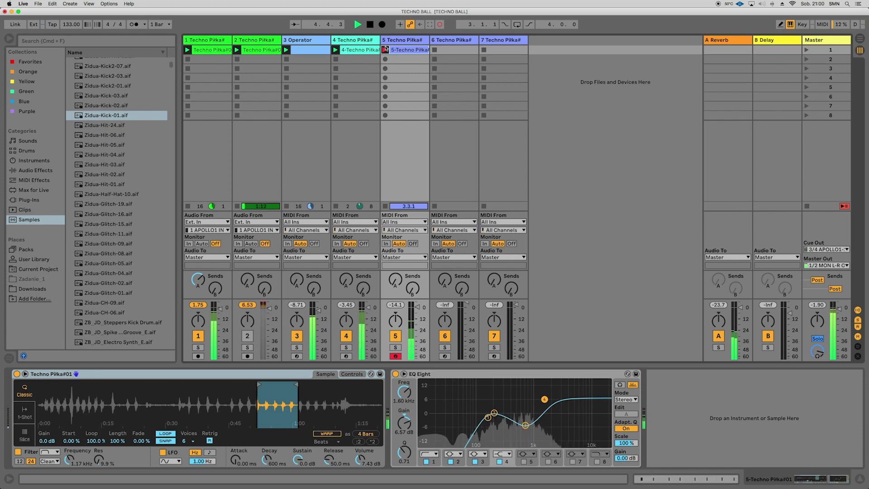
pyautogui.press('space')
# Open the new track 5 clip and quantize all of its notes
pyautogui.doubleClick(395, 53)
pyautogui.press('super+a')
pyautogui.rightClick(387, 297)
pyautogui.click(394, 305)
# Select and arm track 6, display its device chain and play a note to audition its sampler
pyautogui.click(440, 43)
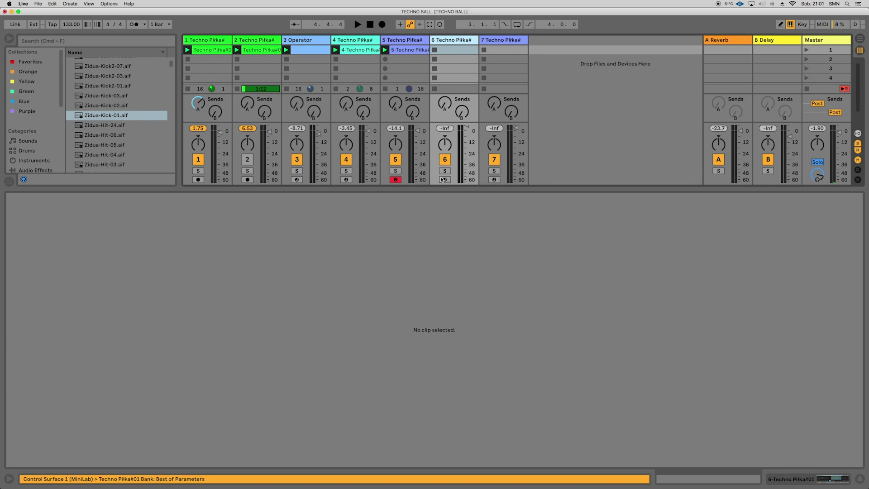
pyautogui.click(441, 179)
pyautogui.click(843, 483)
pyautogui.press('a')
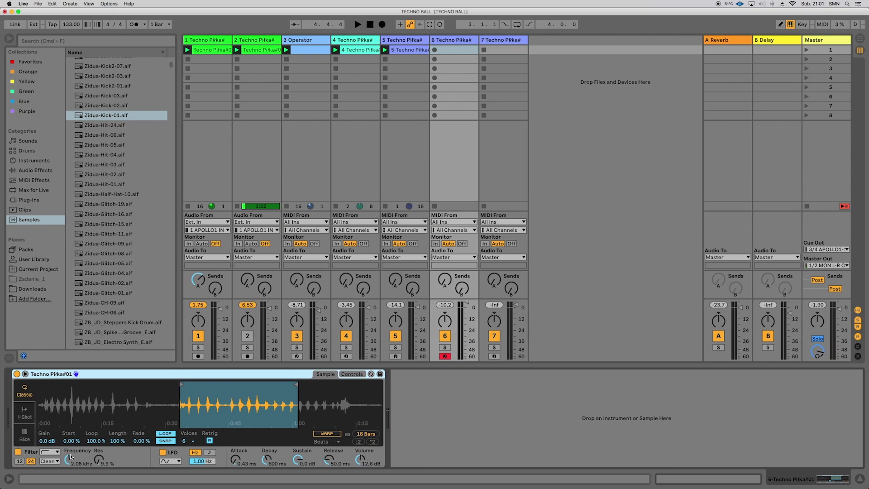
# Compare the sound of track 6's sampler with its filter turned off and back on
pyautogui.click(18, 451)
pyautogui.press('a')
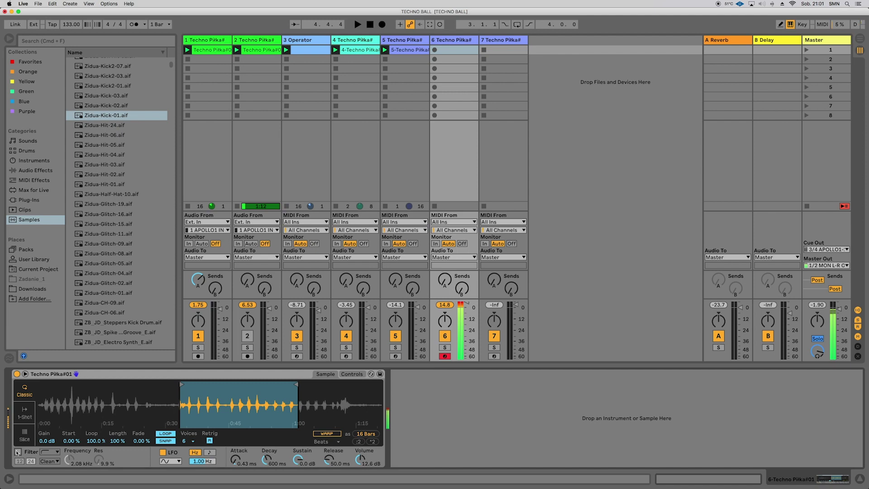
pyautogui.click(18, 451)
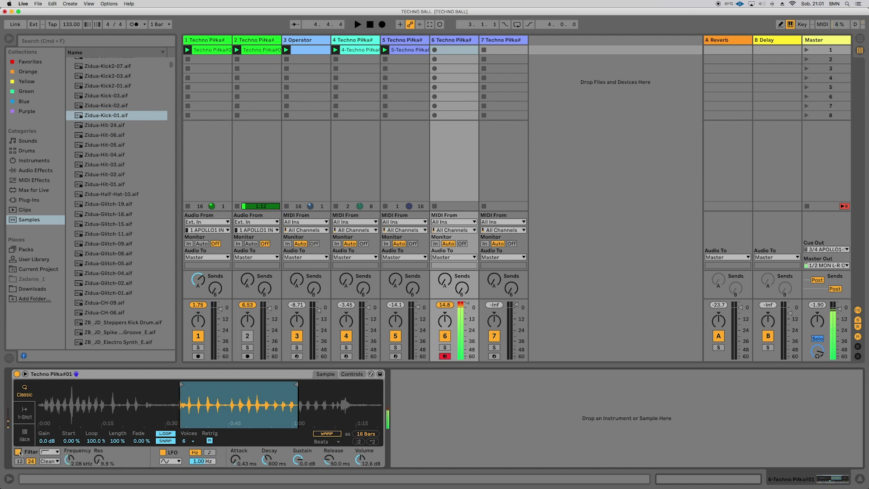
# Record a MIDI clip in track 6's first slot and quantize all of its notes
pyautogui.click(435, 51)
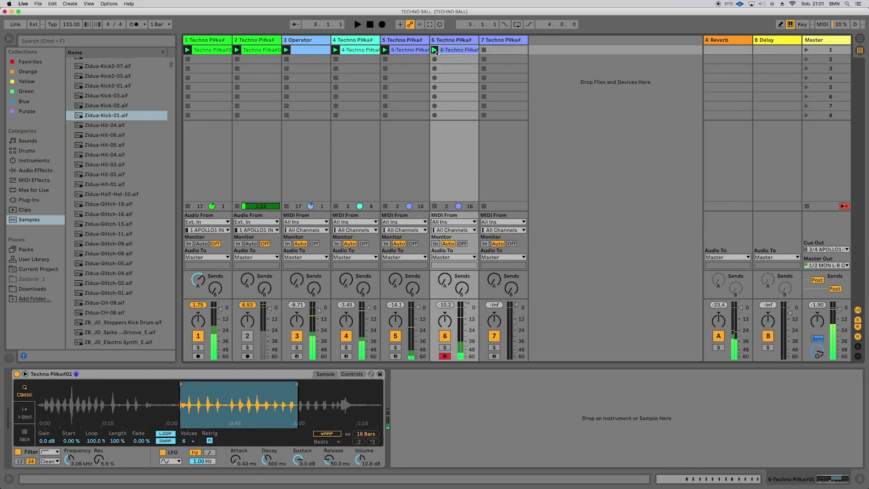
pyautogui.doubleClick(436, 51)
pyautogui.press('super+a')
pyautogui.rightClick(443, 287)
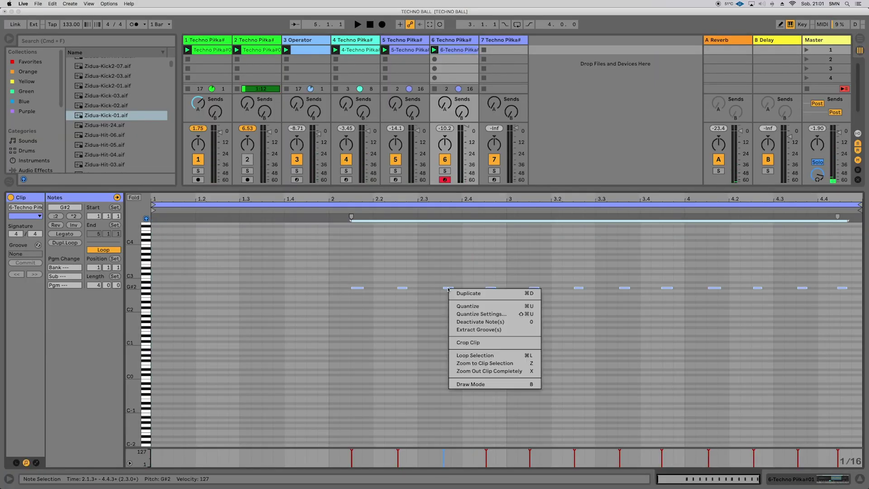
pyautogui.click(470, 306)
# Shorten the track 6 clip's loop to one bar starting at 2.1.1 and play back the set
pyautogui.moveTo(154, 205); pyautogui.dragTo(325, 207)
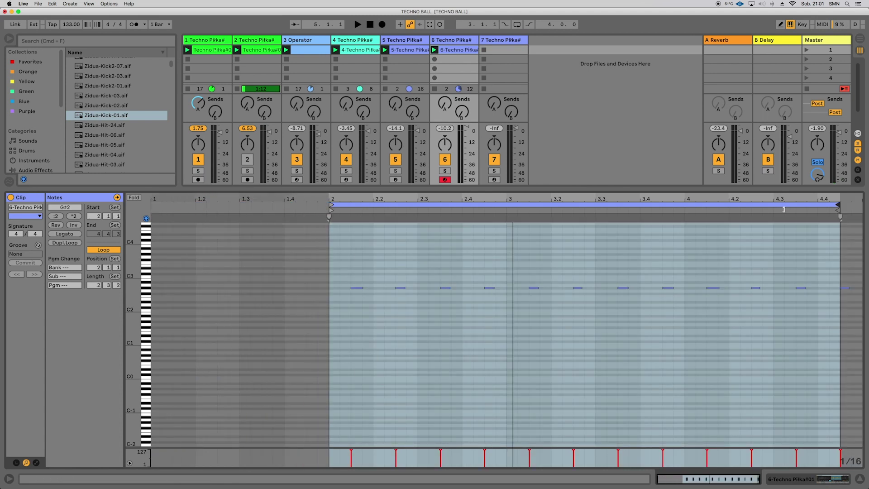
pyautogui.moveTo(841, 206); pyautogui.dragTo(505, 206)
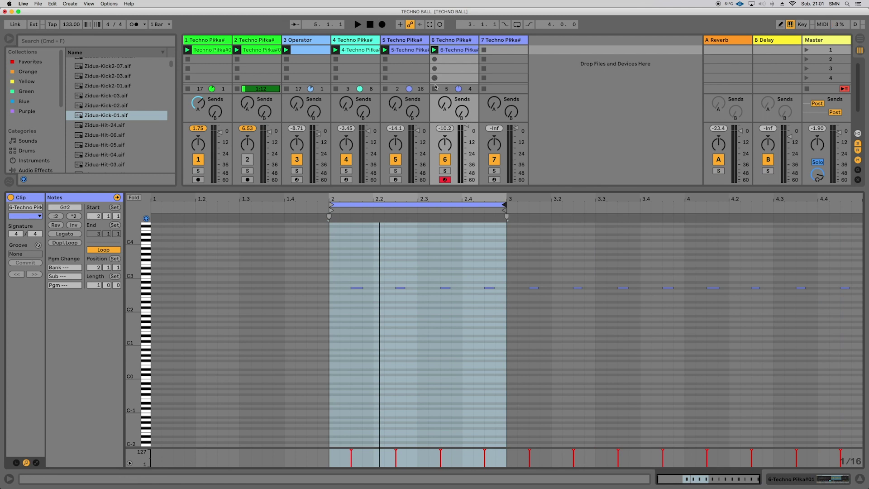
pyautogui.press('space')
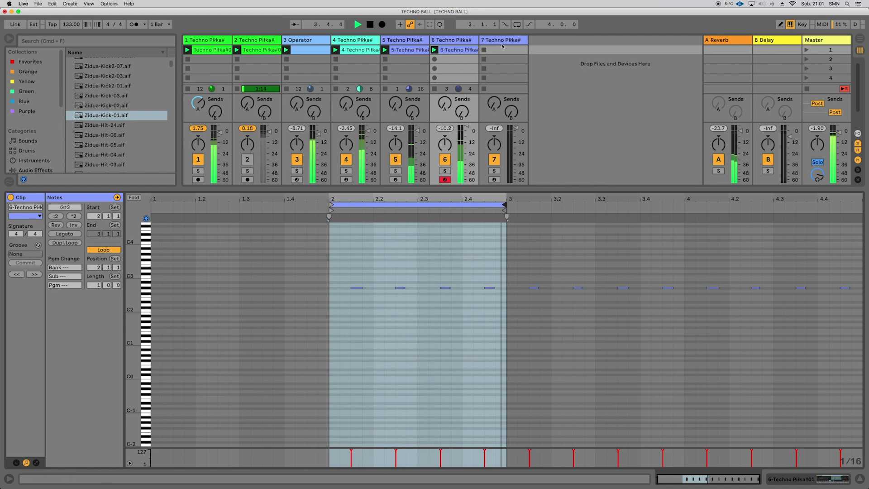
pyautogui.press('space')
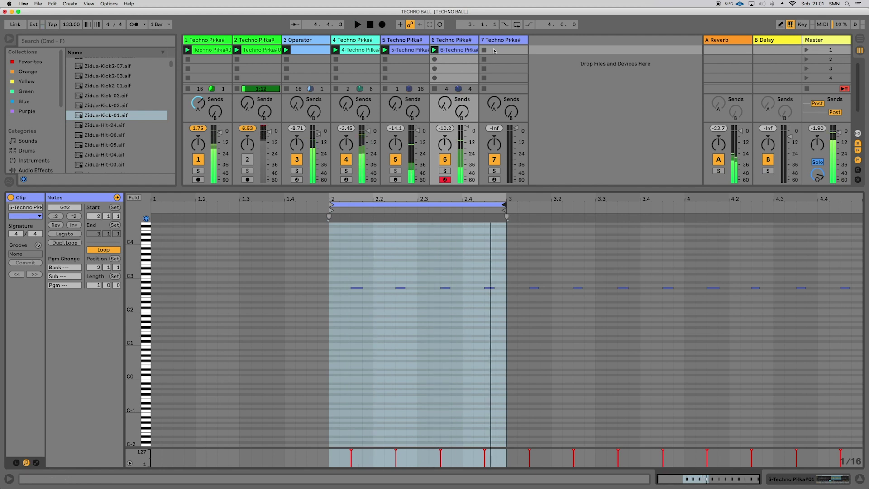
# Select and arm track 7, display its device chain and compare the sampler with its filter off and on
pyautogui.click(494, 43)
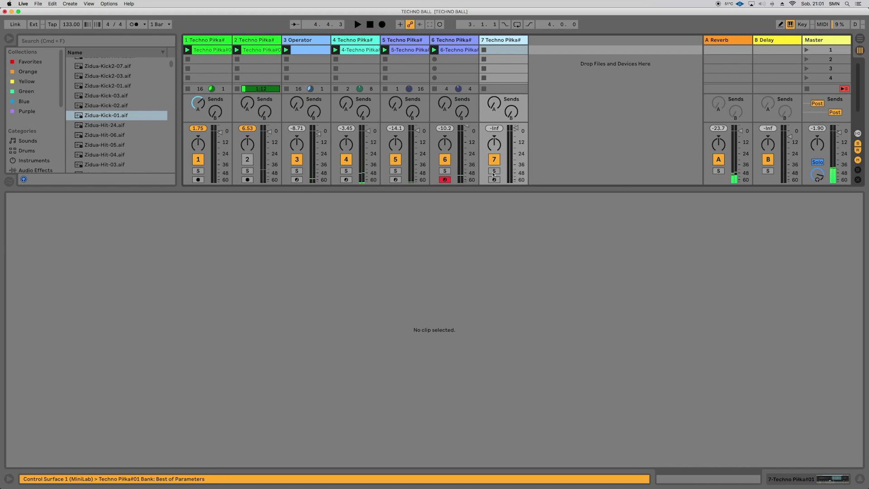
pyautogui.click(493, 180)
pyautogui.click(832, 478)
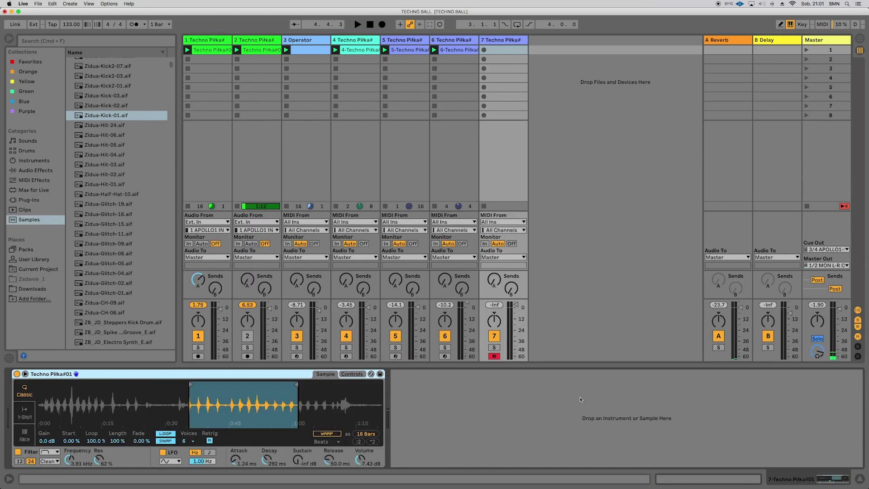
pyautogui.click(19, 452)
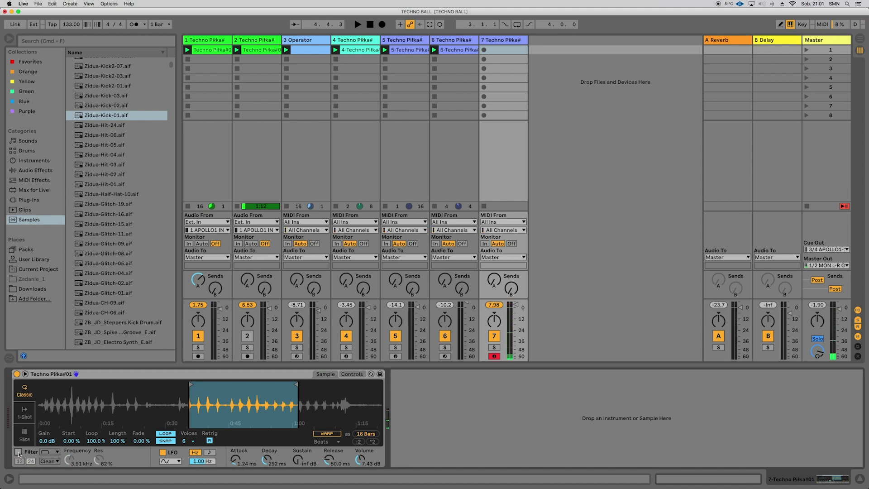
pyautogui.click(18, 452)
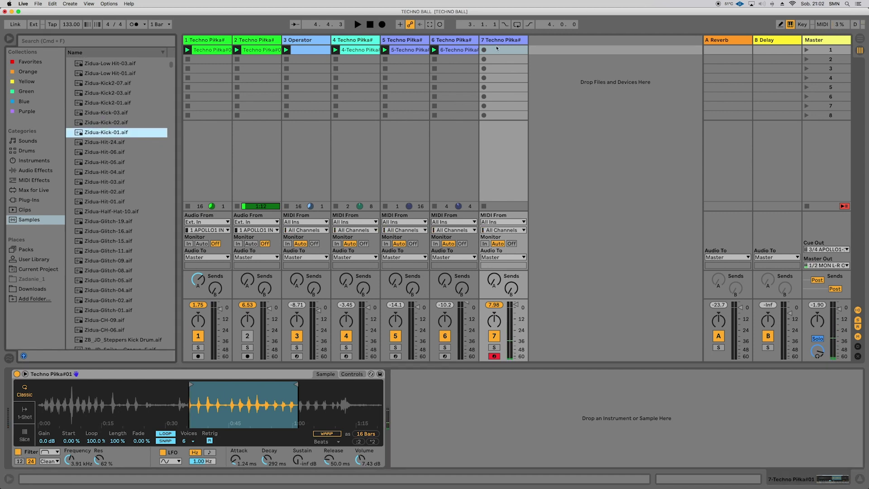
# Create a MIDI clip in track 7's first slot with a 1/16 G4 note at 1.1.1 and loop only that sixteenth
pyautogui.doubleClick(496, 49)
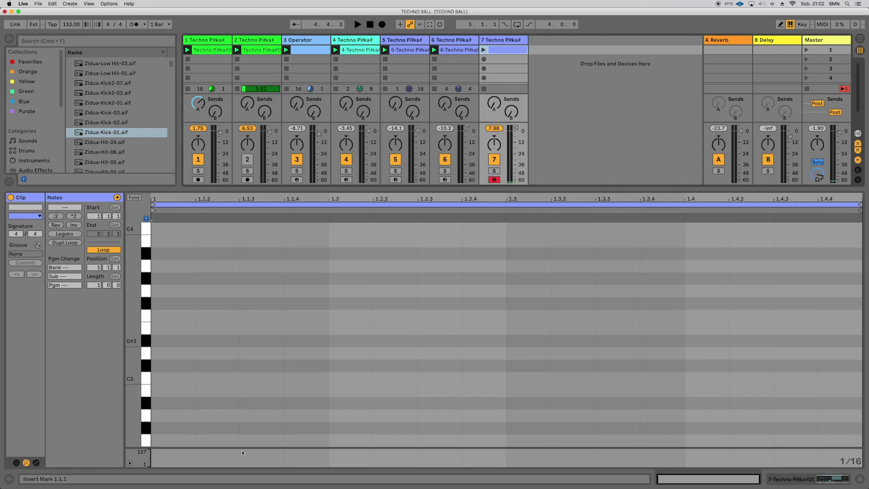
pyautogui.scroll(4, 224, 337)
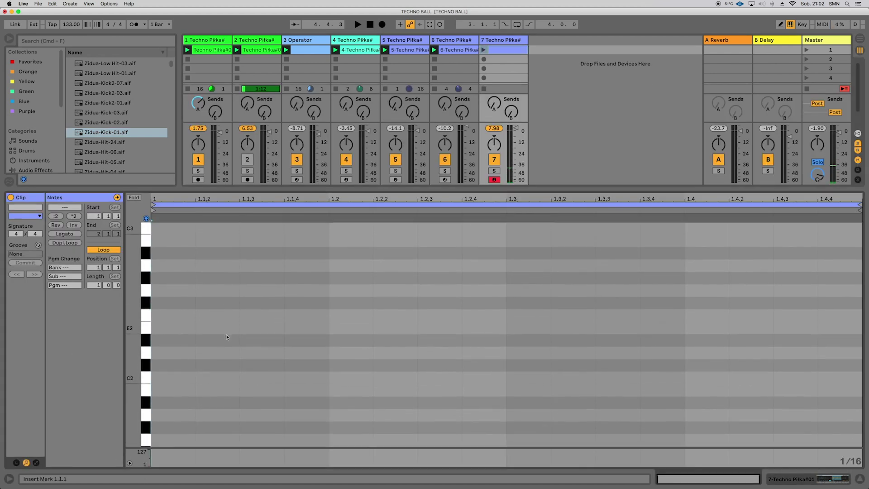
pyautogui.scroll(8, 223, 340)
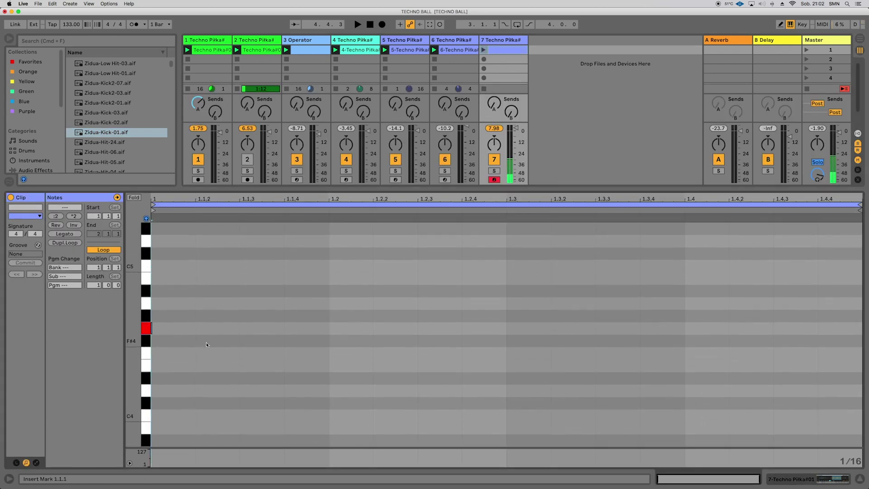
pyautogui.doubleClick(166, 328)
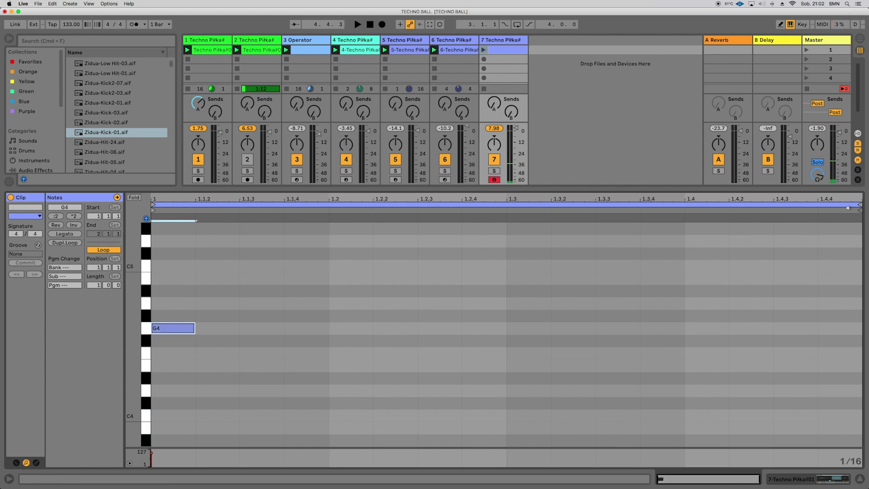
pyautogui.moveTo(858, 204); pyautogui.dragTo(195, 204)
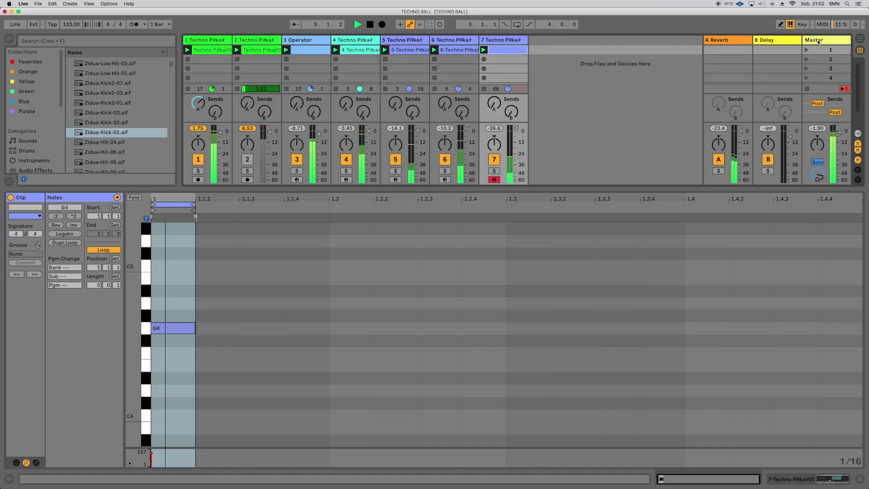
# Display the Master track's effect chain and select its OTT device
pyautogui.click(818, 41)
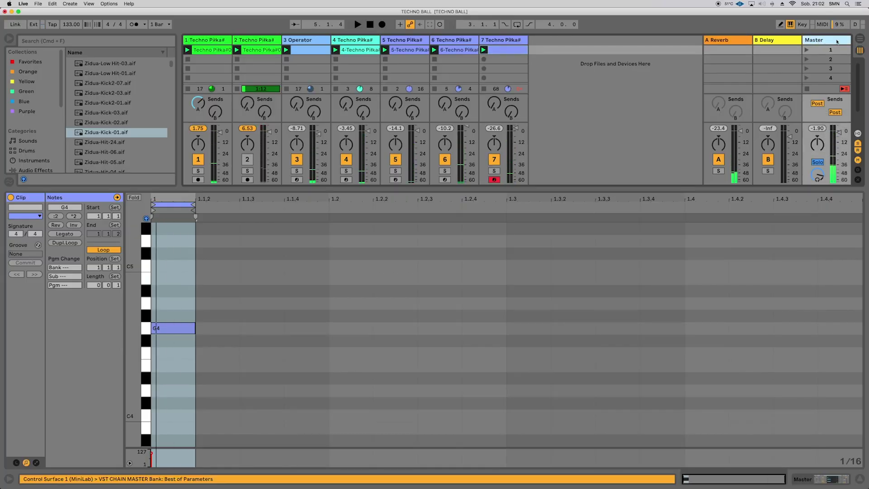
pyautogui.click(827, 480)
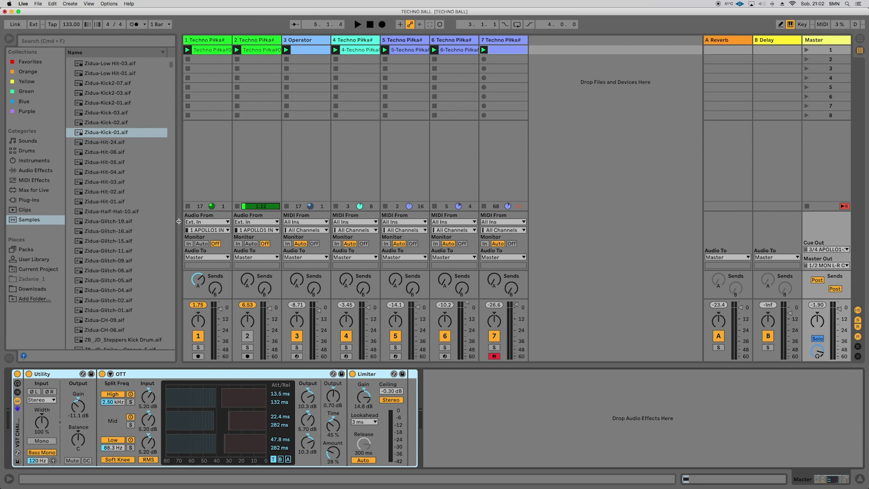
pyautogui.click(142, 376)
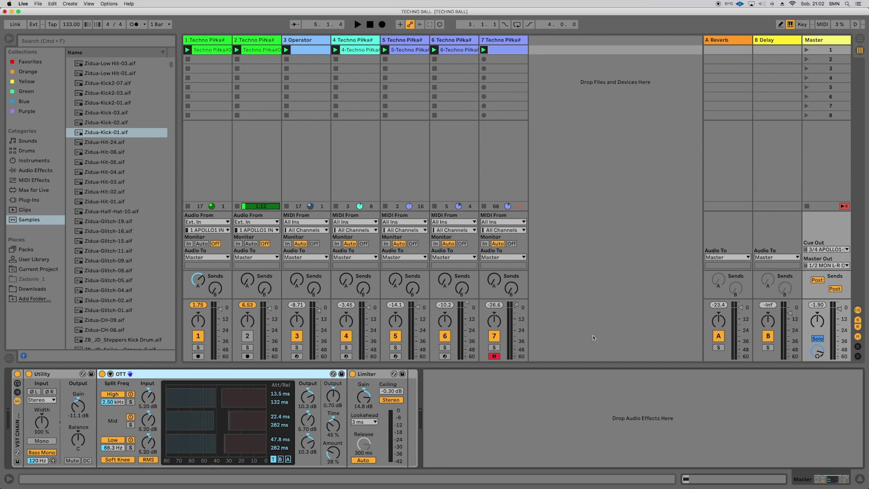
# Start playback and launch the clips on 3 Operator, track 4 and track 1 during the performance
pyautogui.press('space')
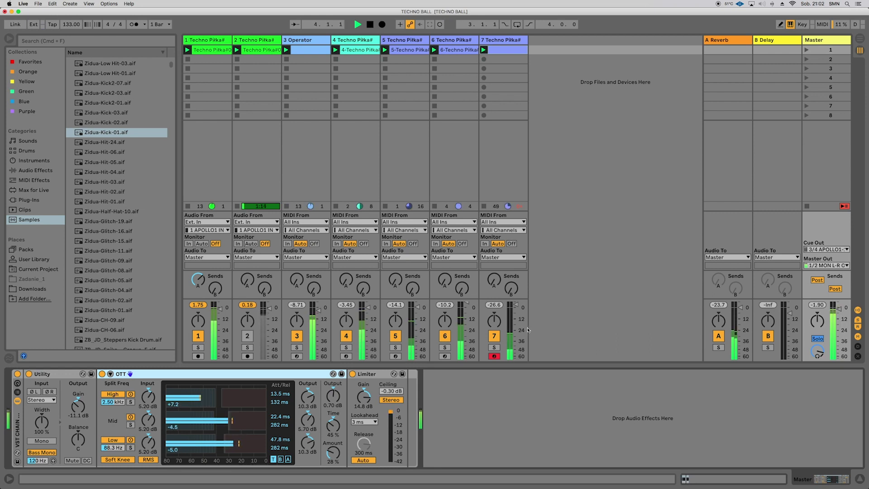
pyautogui.click(286, 49)
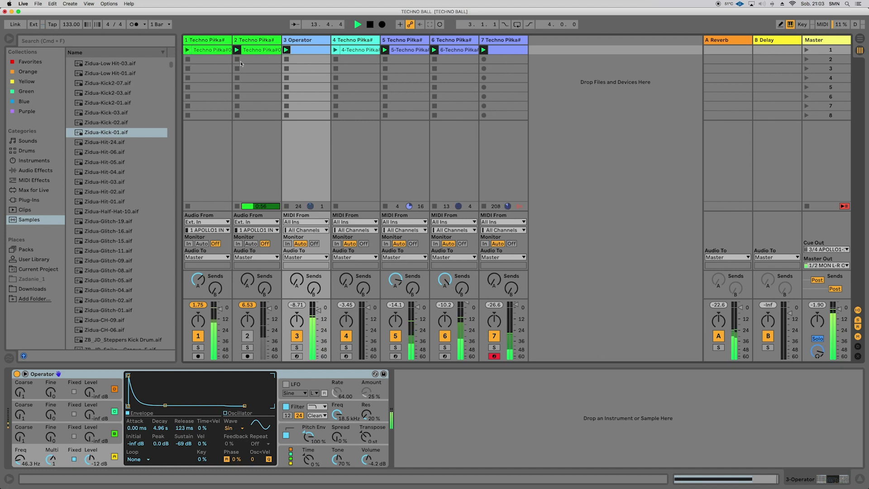
pyautogui.click(335, 51)
pyautogui.click(188, 50)
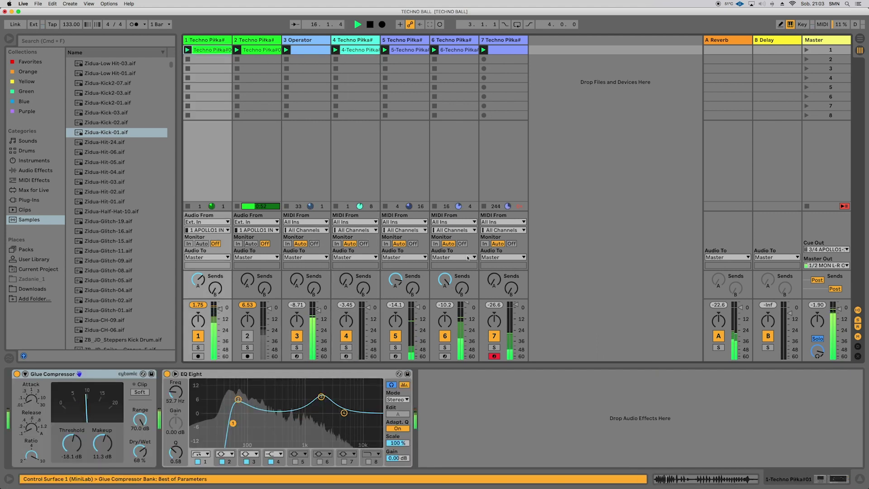
# Ride the sends during playback, sweeping Reverb and Delay on track 4 and Delay on tracks 5 and 6
pyautogui.moveTo(346, 280); pyautogui.dragTo(347, 231)
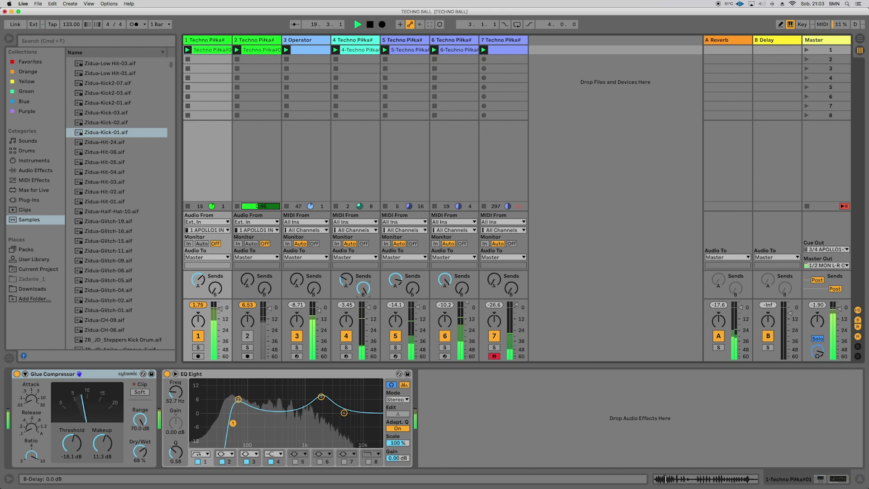
pyautogui.moveTo(363, 288); pyautogui.dragTo(363, 312)
pyautogui.click(346, 280)
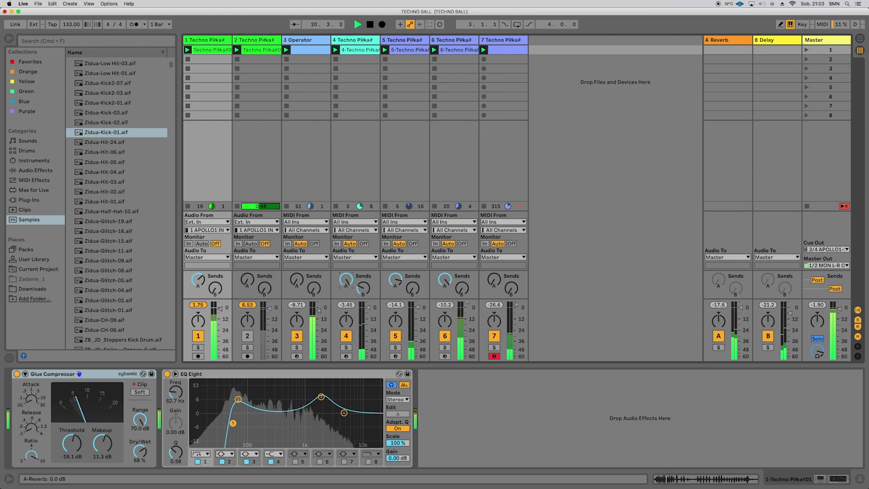
pyautogui.moveTo(412, 288); pyautogui.dragTo(412, 258)
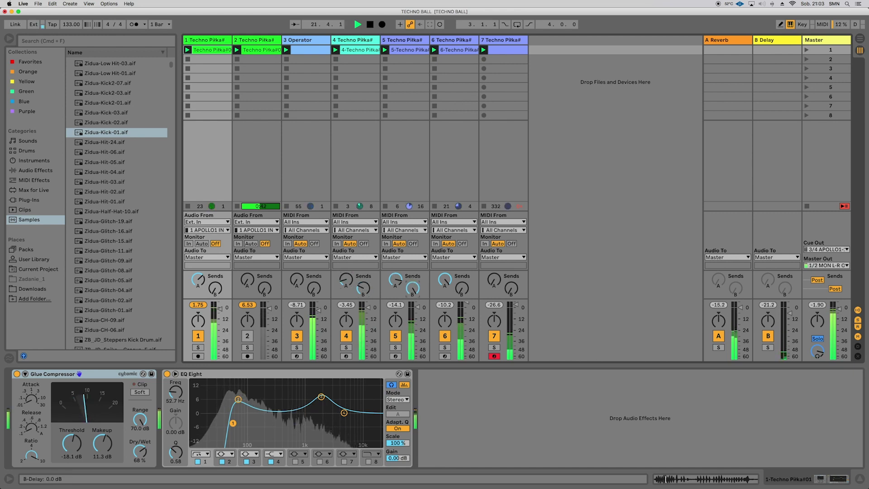
pyautogui.moveTo(412, 288); pyautogui.dragTo(413, 317)
pyautogui.moveTo(462, 287); pyautogui.dragTo(461, 258)
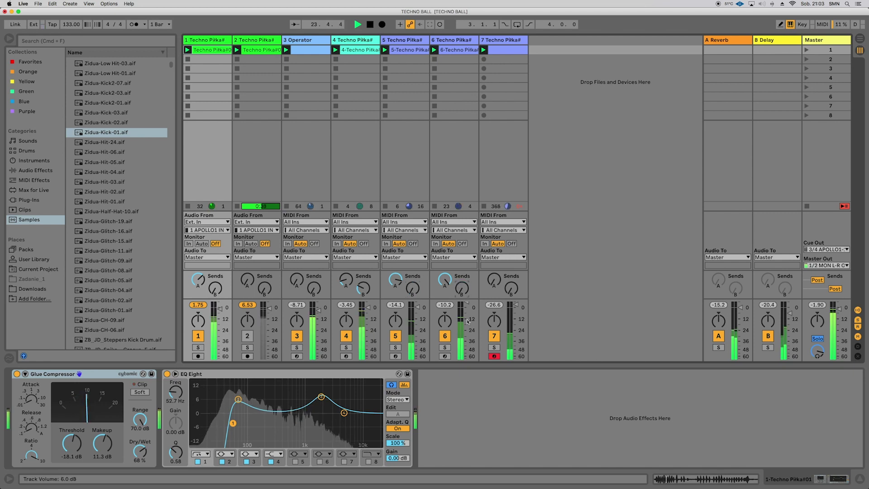